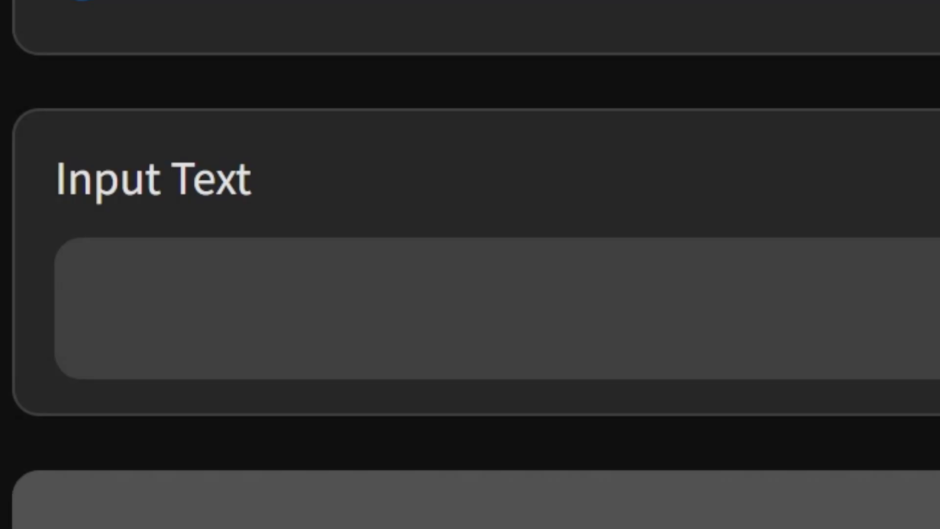
Type 'epic rock ballad' as the music description in Input Text
type("epic rock balla")
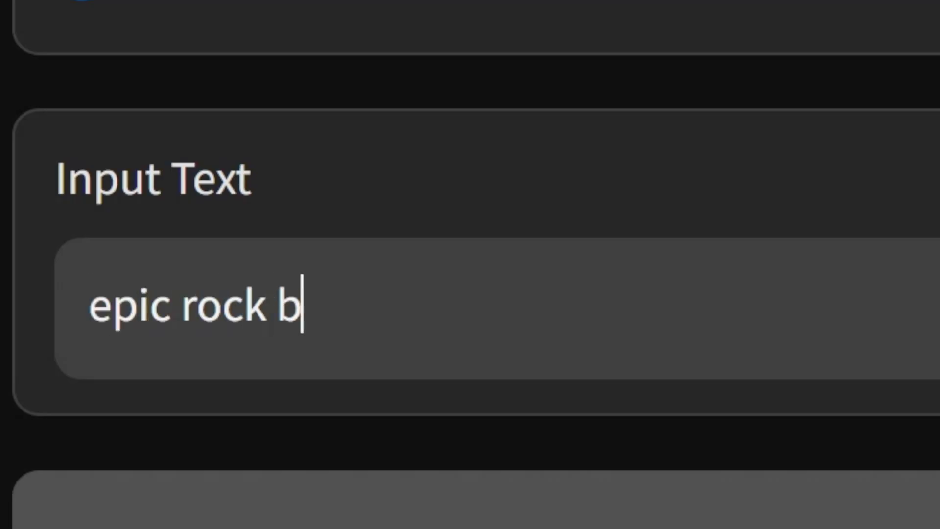
type("d")
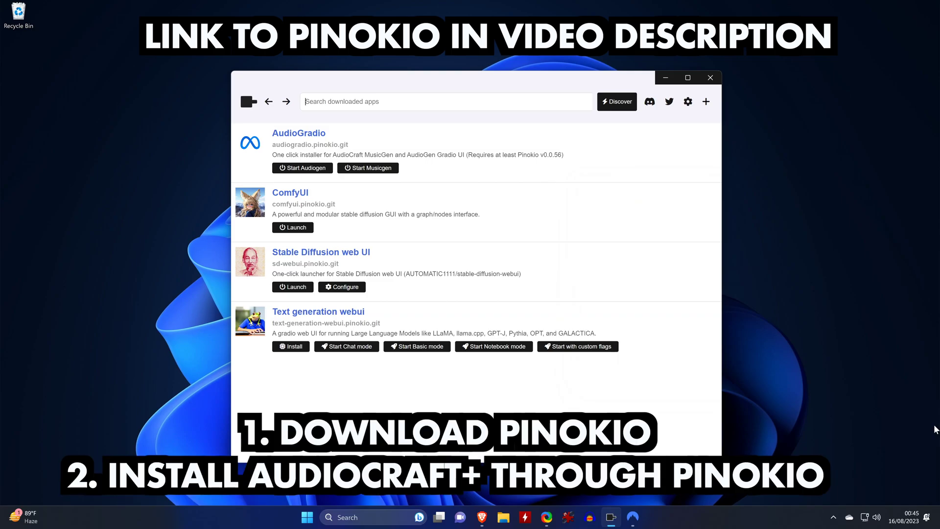
Browse Pinokio's installable apps and open the AudioGen tutorial video
left_click(617, 101)
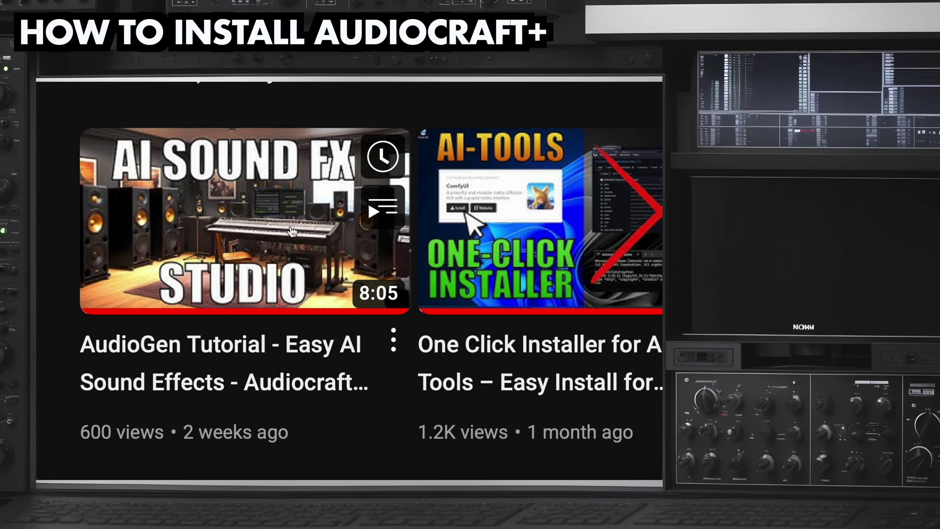
left_click(251, 243)
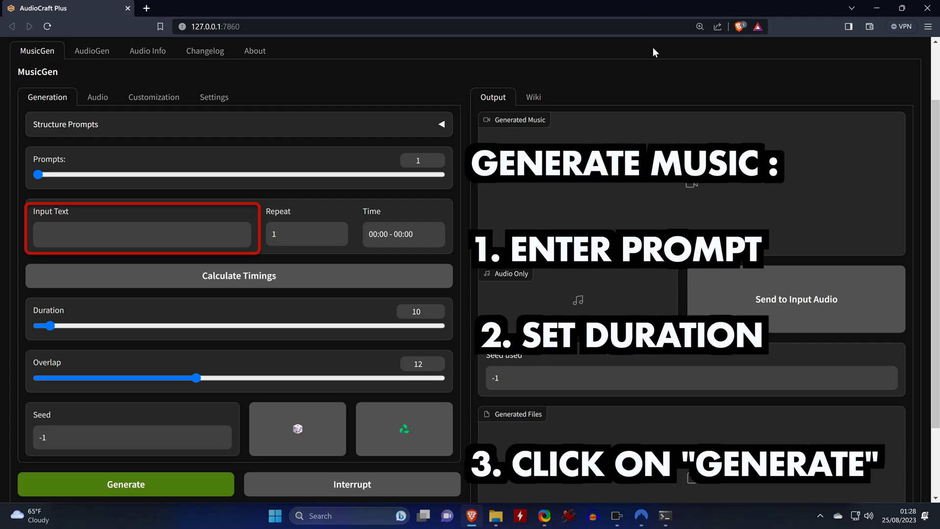
Enter the prompt 'epic rock ballad' and generate it at the default 10-second duration
type("epic rock b")
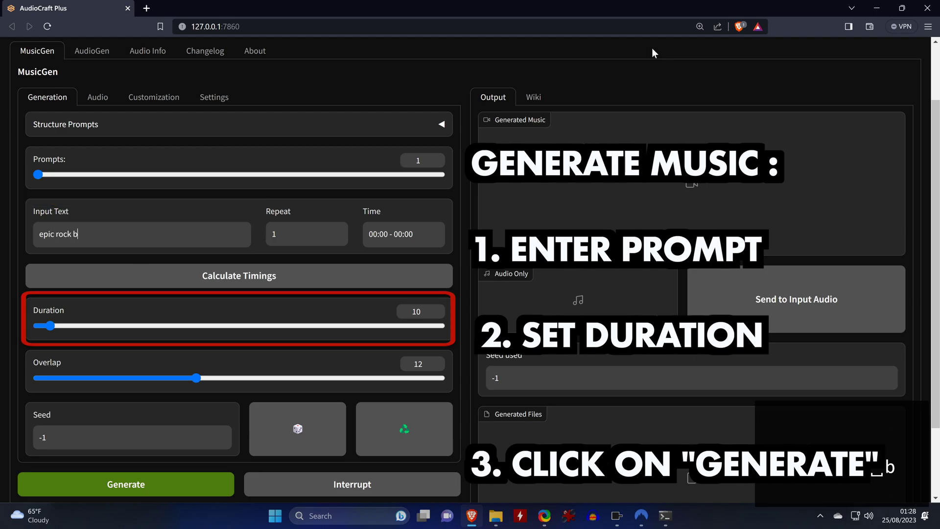
type("allad")
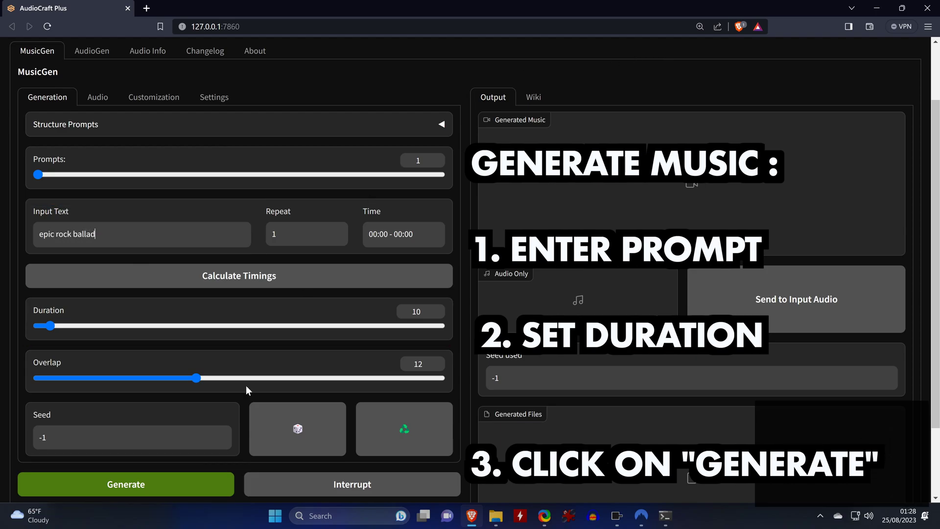
left_click(147, 482)
left_click(641, 515)
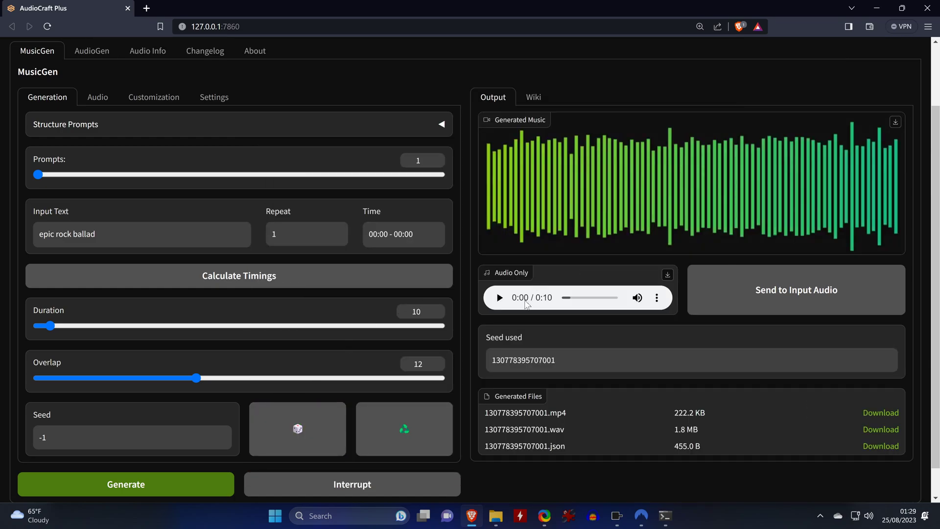
Play the generated epic rock ballad clip in the Audio Only player
left_click(499, 300)
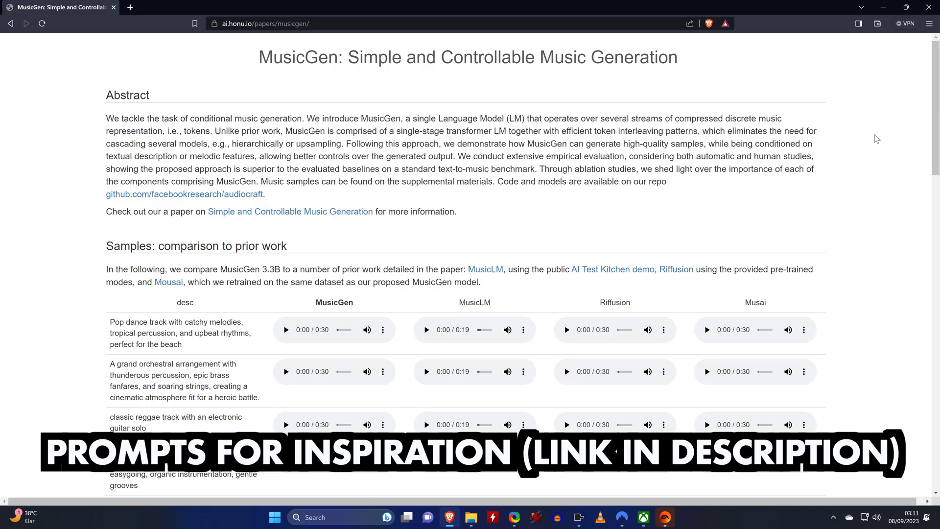
scroll(876, 147, "down", 3)
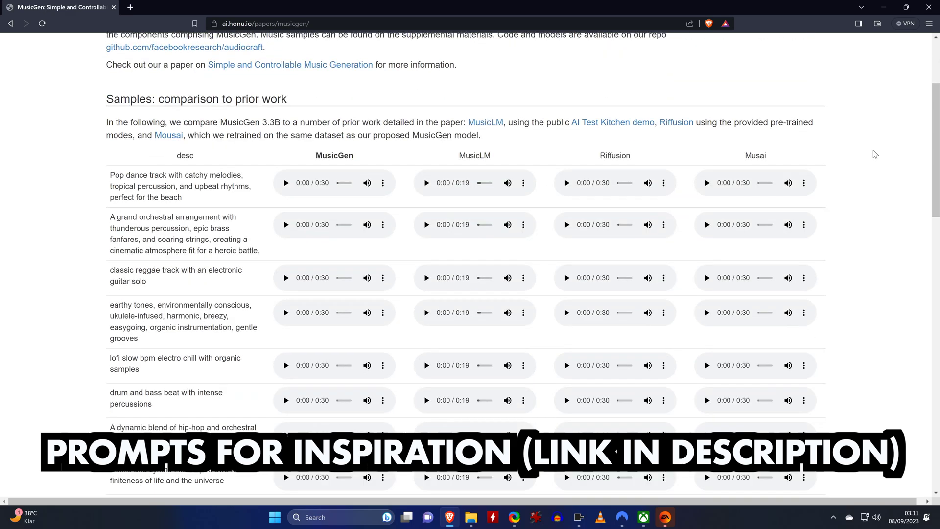
scroll(875, 154, "down", 2)
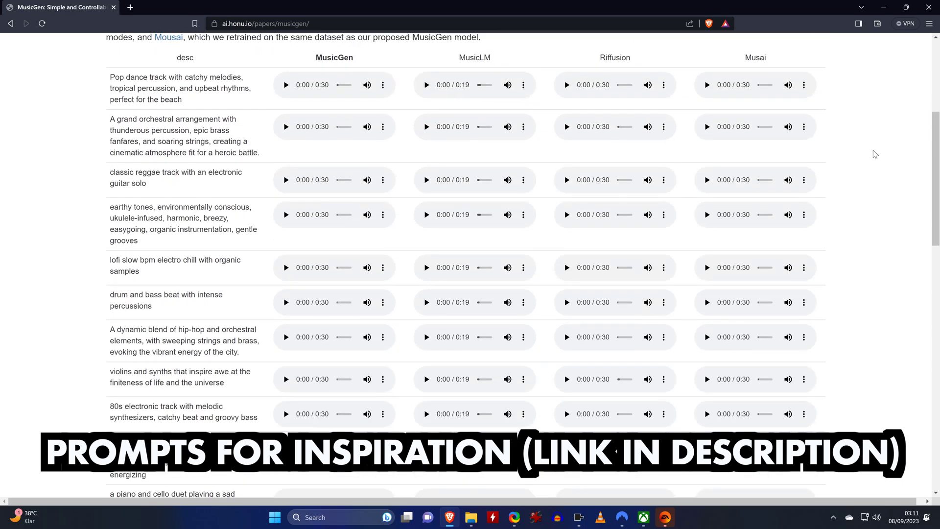
scroll(875, 154, "down", 3)
scroll(873, 159, "up", 4)
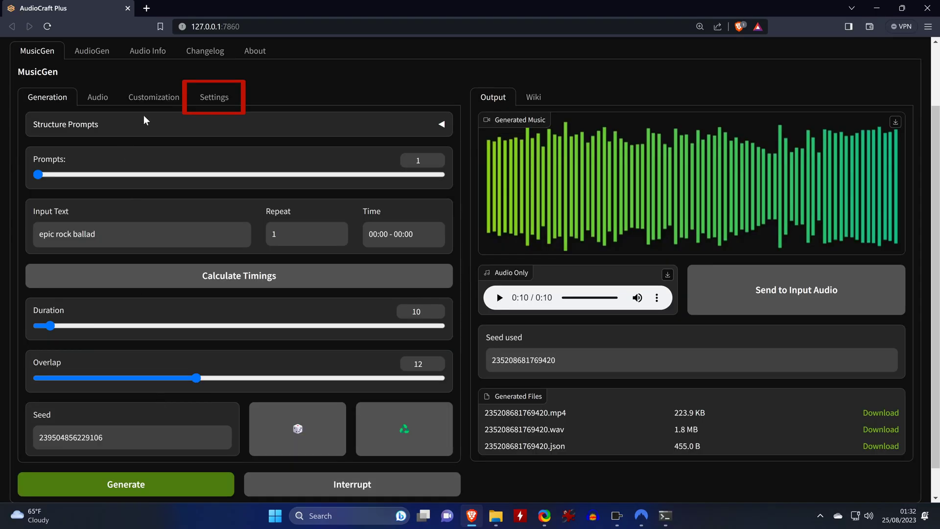
left_click(223, 100)
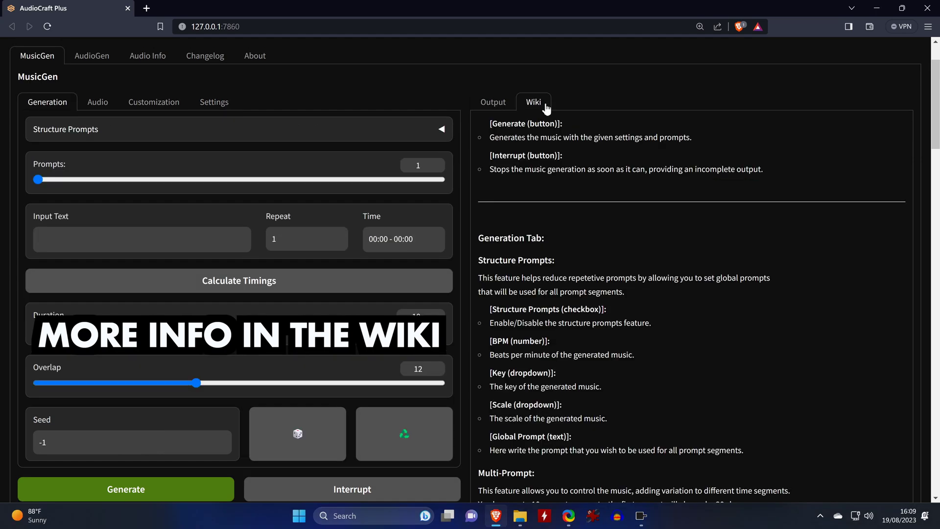
Scroll through the wiki's explanations of the generation options
scroll(852, 345, "down", 3)
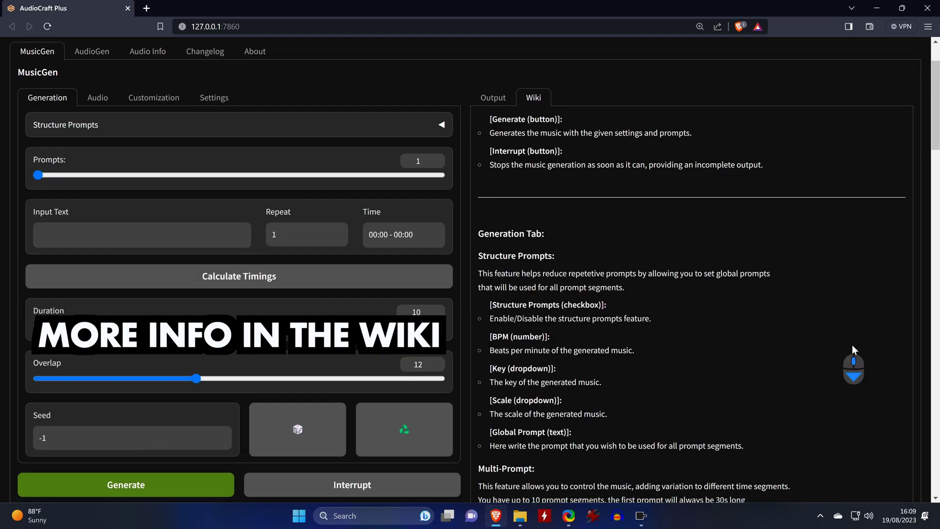
scroll(852, 345, "down", 5)
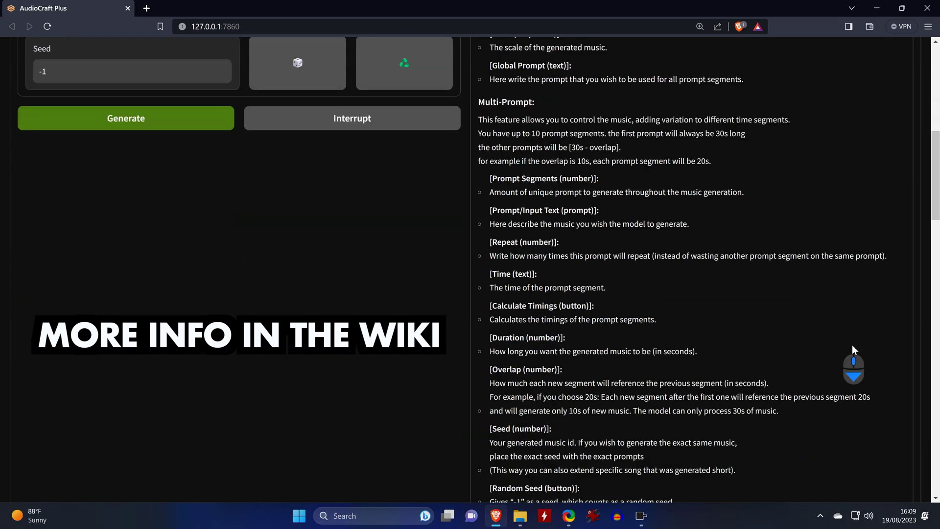
scroll(852, 345, "down", 3)
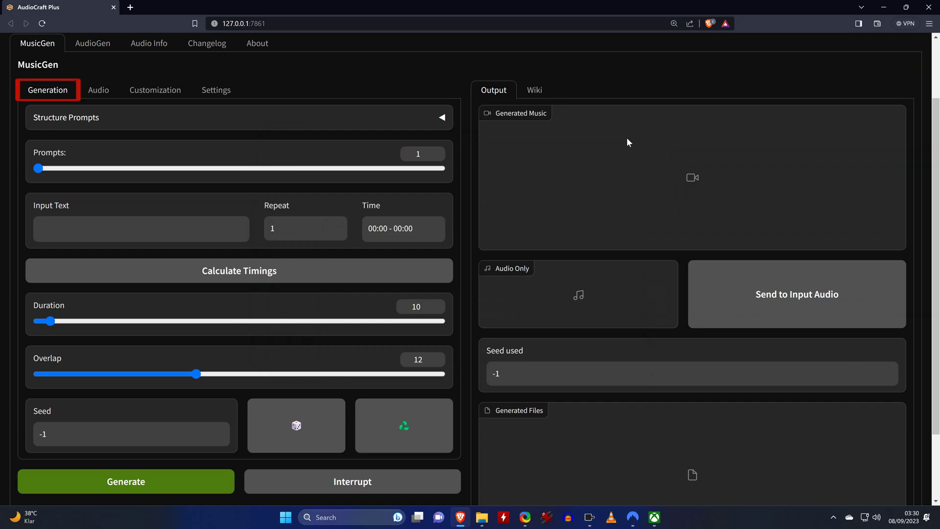
Enable structure prompts with global prompt 'love song' and set Prompts to 4
left_click(435, 120)
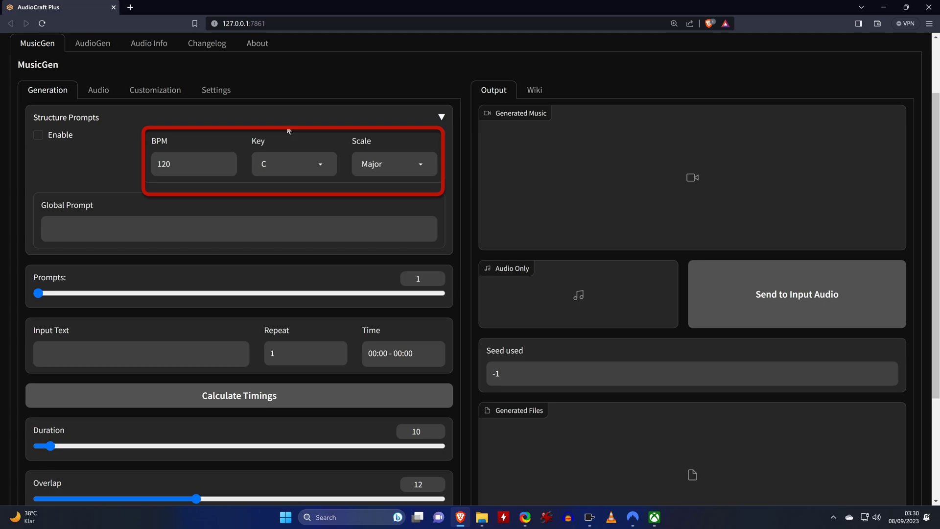
left_click(61, 136)
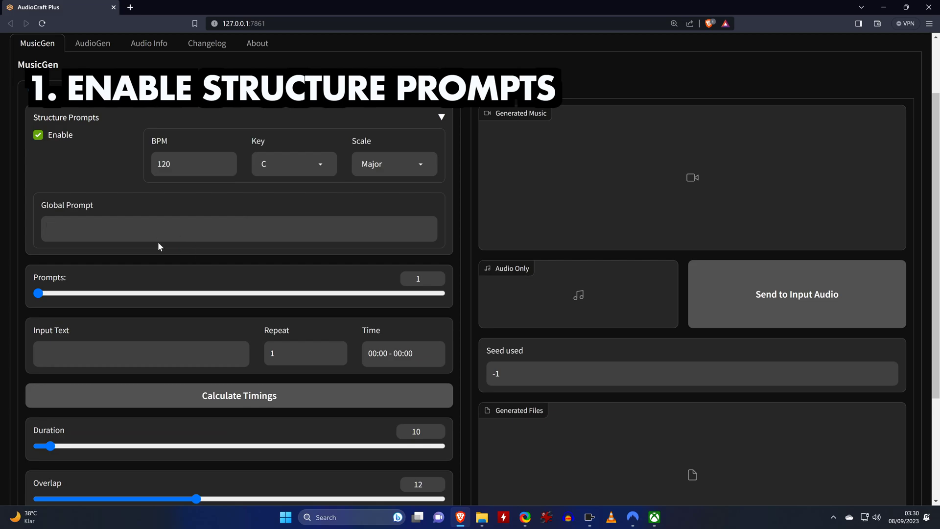
type("love song")
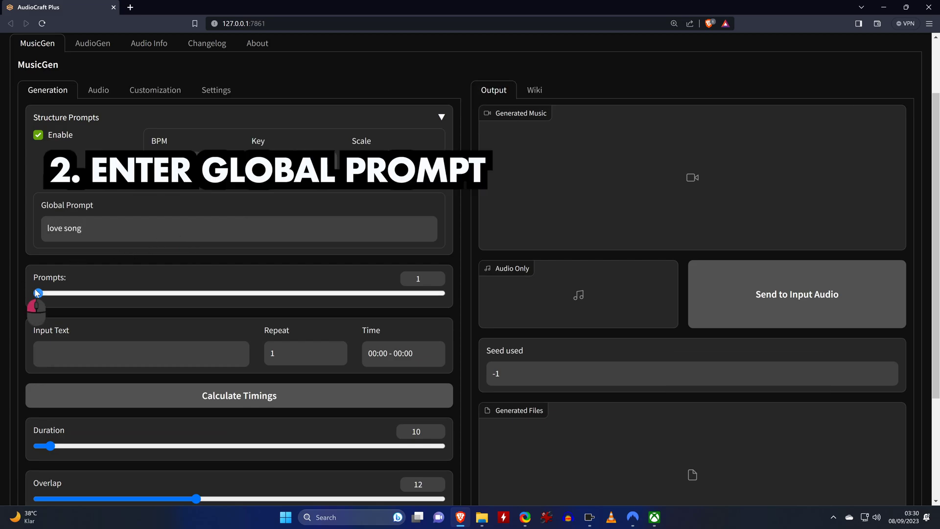
left_click_drag(38, 293, 157, 284)
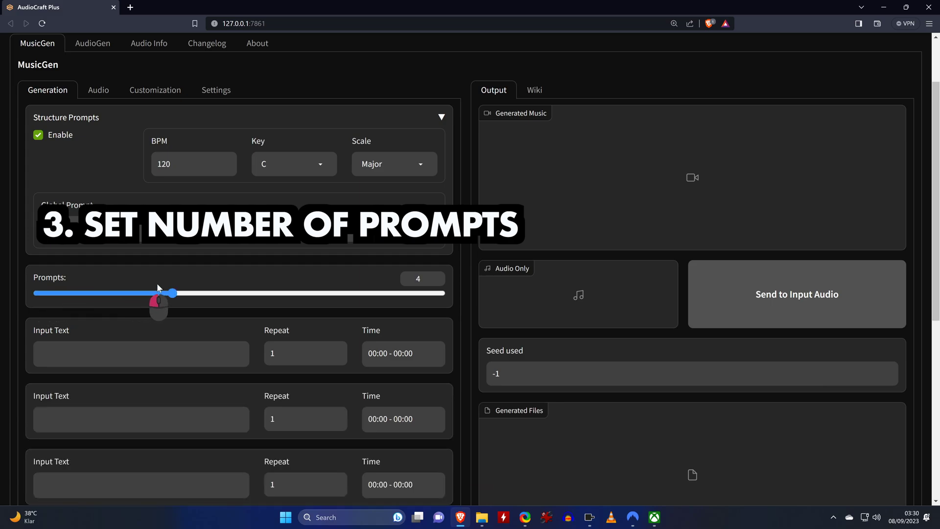
Fill the four prompts: '90s eurodance pop', 'classic reggae', 'old school hip hop', 'classical orchestra'
scroll(157, 284, "down", 2)
scroll(157, 288, "down", 2)
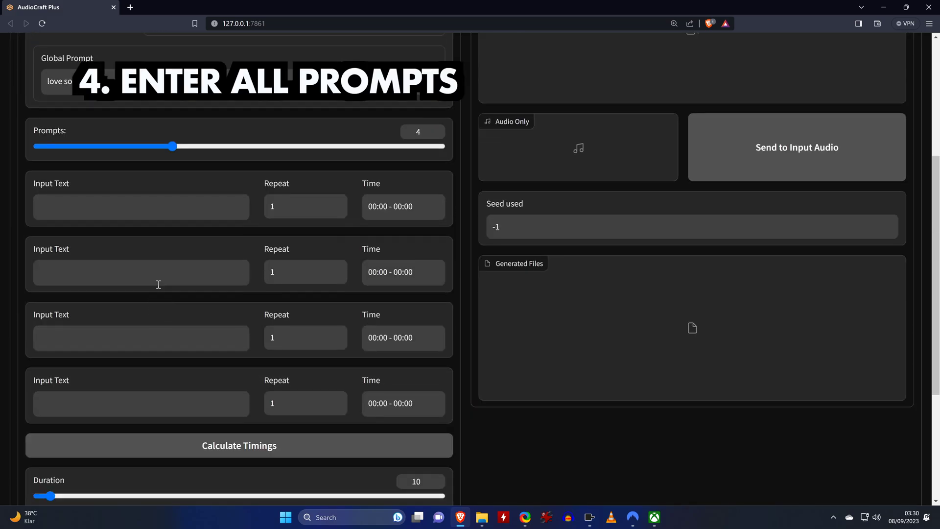
left_click(117, 208)
type("90s eurodance pop")
left_click(105, 269)
type("classic reggae")
left_click(102, 337)
type("old school hip hop")
left_click(96, 413)
type("classical orchestra")
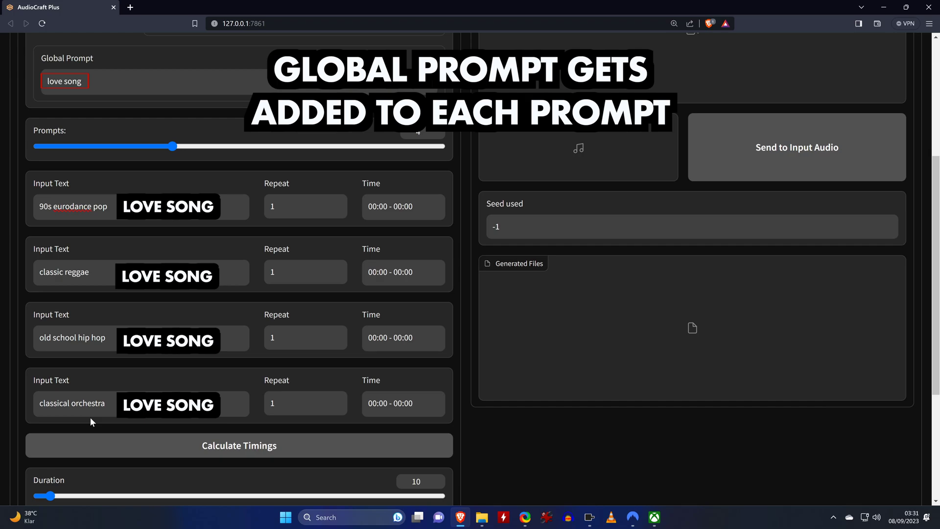
Lower the overlap, set Duration to 100 and calculate timings spanning 00:00–01:40
scroll(92, 417, "down", 2)
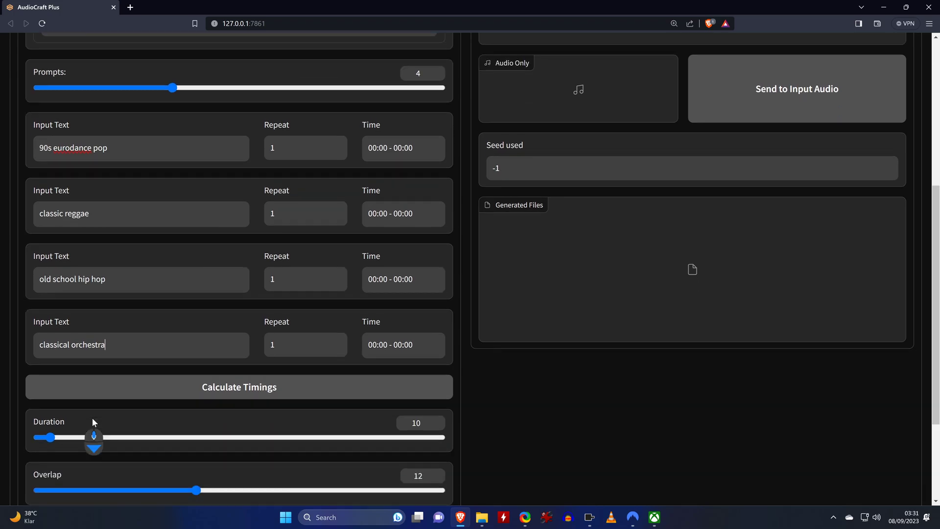
left_click_drag(62, 404, 92, 402)
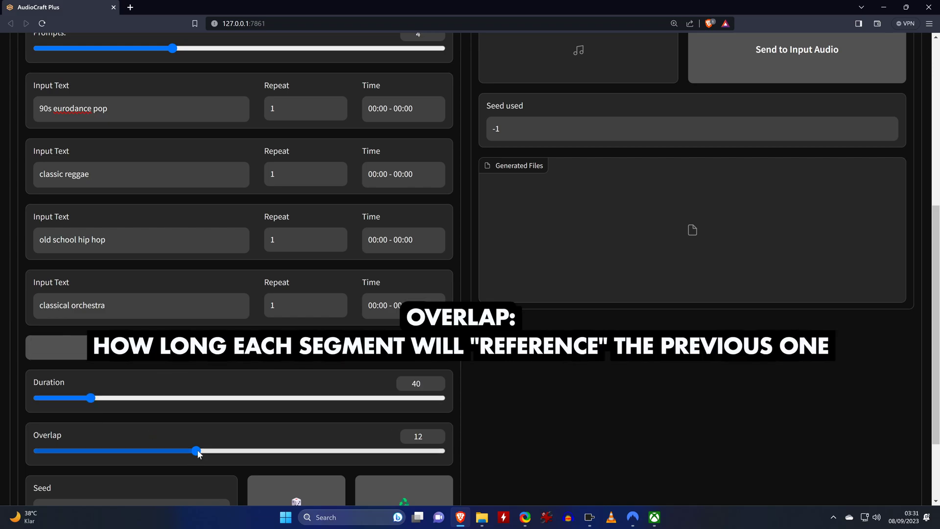
left_click_drag(196, 451, 101, 457)
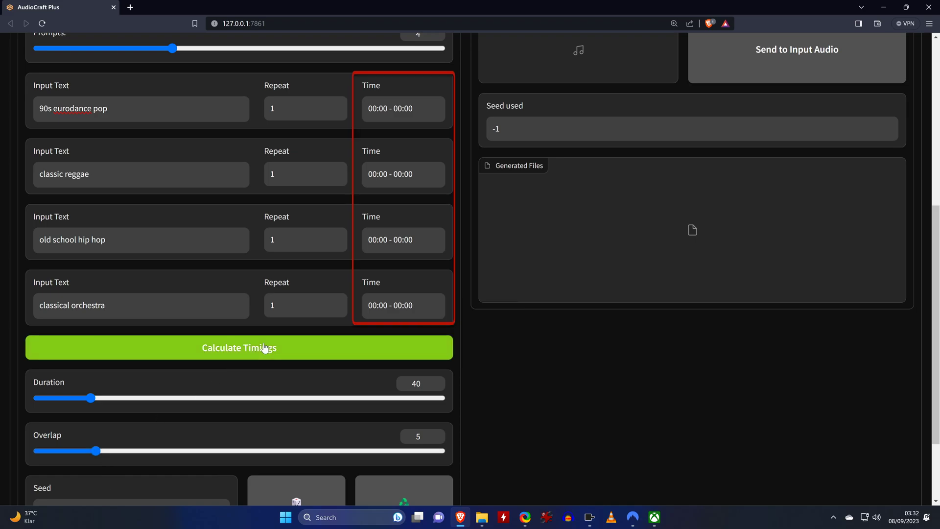
left_click(264, 348)
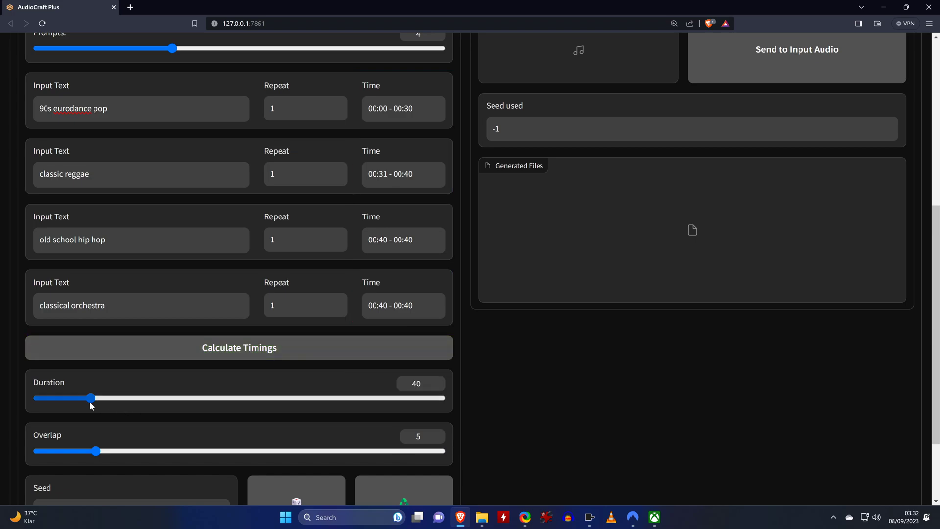
left_click_drag(92, 402, 175, 396)
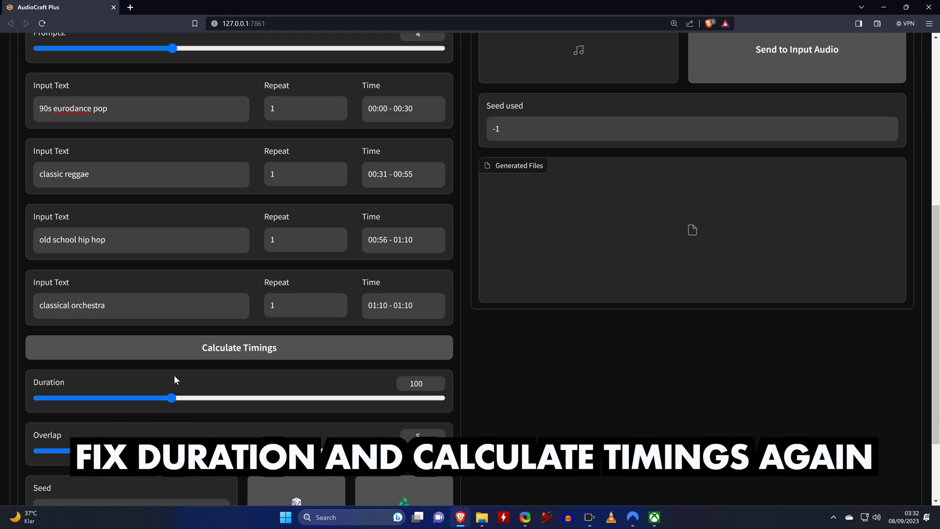
left_click(189, 354)
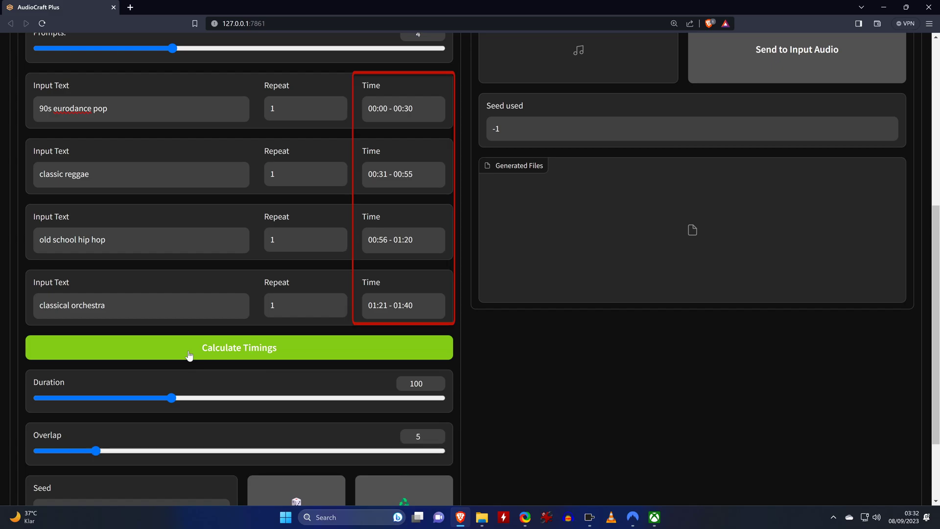
Generate the 1:40 structured love song from the four prompts
scroll(298, 471, "down", 2)
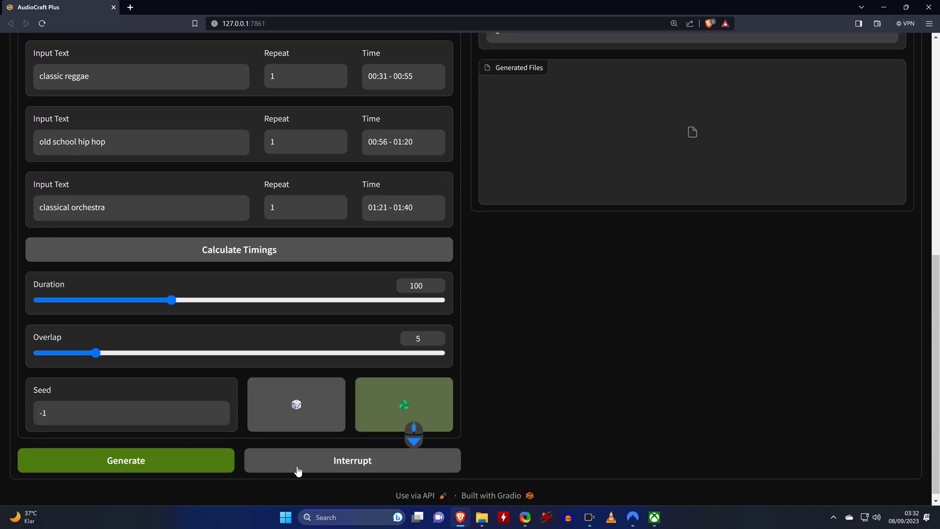
left_click(130, 460)
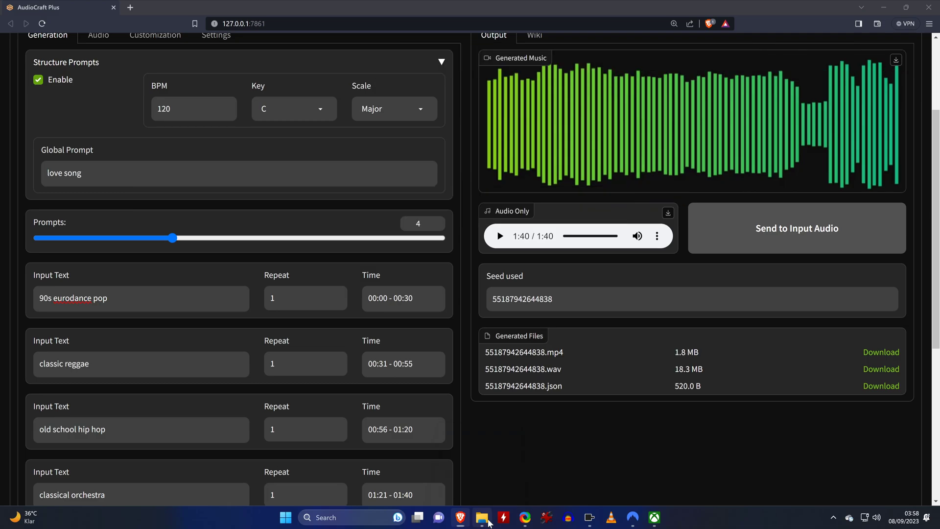
In File Explorer, go to pinokio > api > audiocraft_plus.pinokio.git > audiocraft_plus > output
left_click(482, 517)
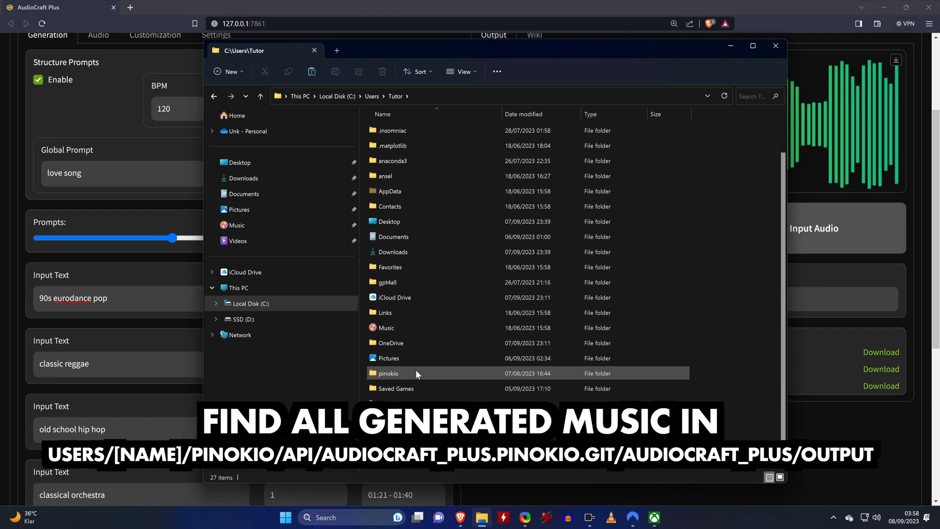
double_click(415, 374)
double_click(409, 131)
left_click(415, 131)
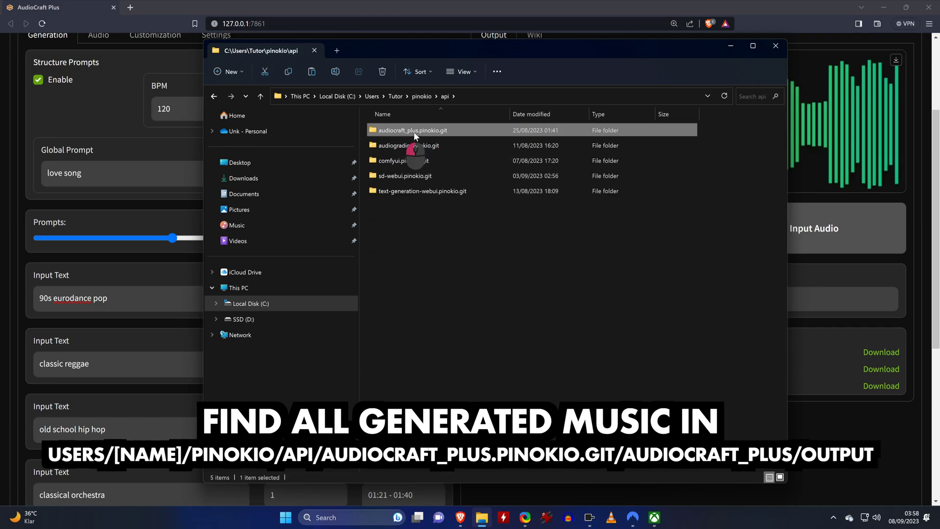
double_click(413, 132)
double_click(414, 145)
double_click(405, 343)
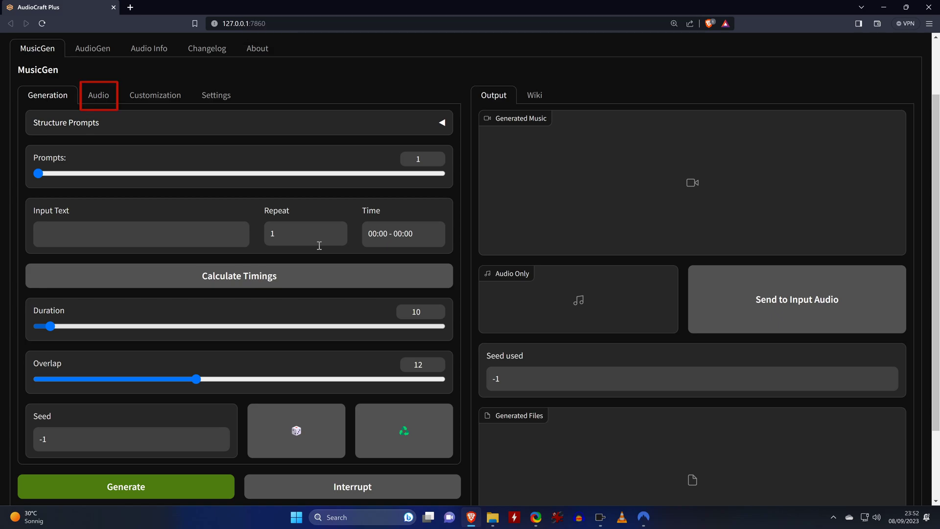
Drag the bach clip from the desktop into Input Audio and play it
left_click(107, 98)
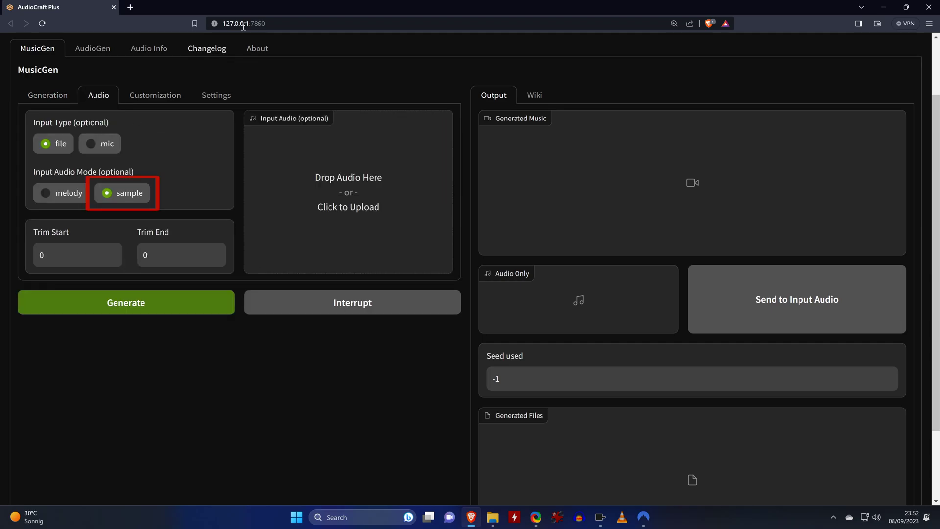
double_click(279, 4)
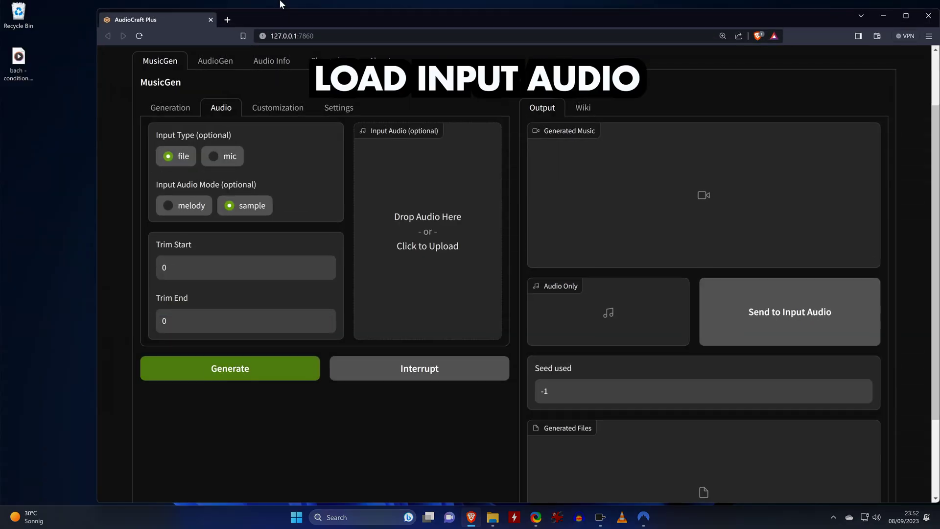
left_click_drag(18, 58, 375, 169)
left_click(375, 164)
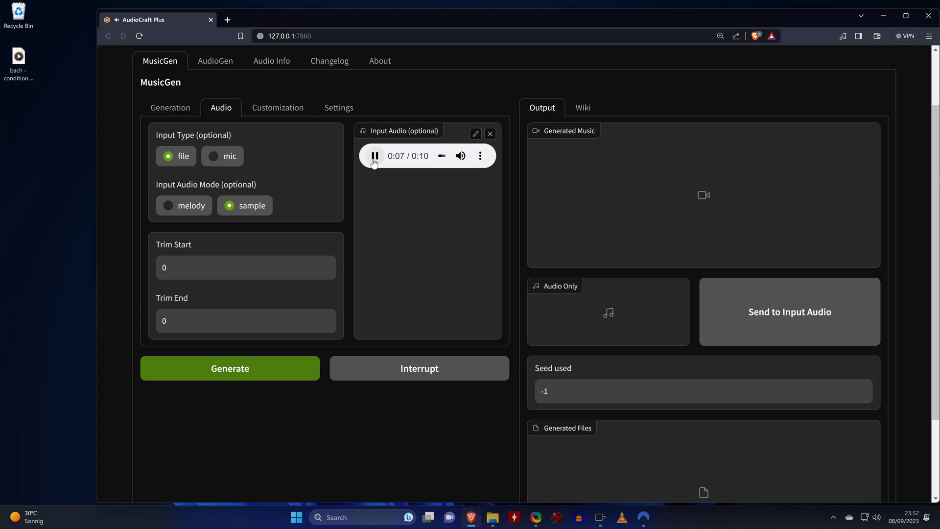
Maximize the browser and set Trim End to 5 seconds
double_click(439, 17)
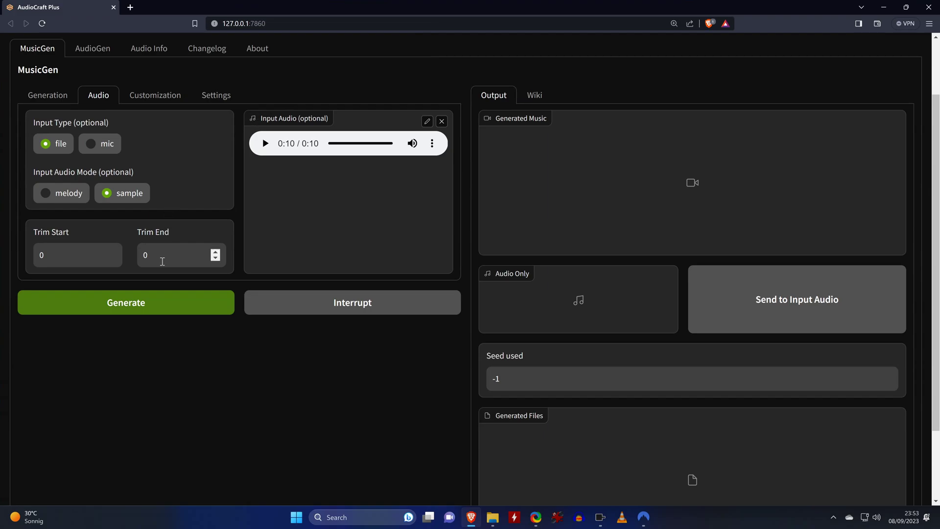
double_click(161, 257)
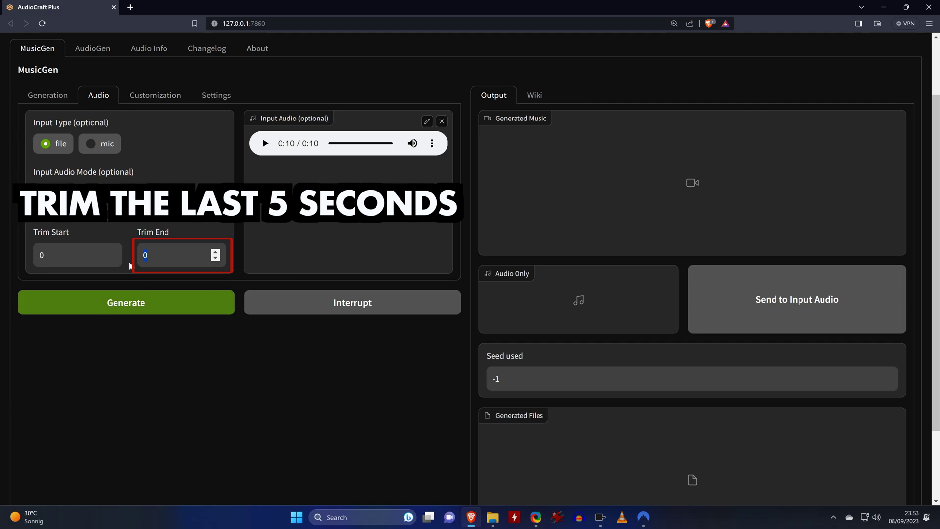
type("5")
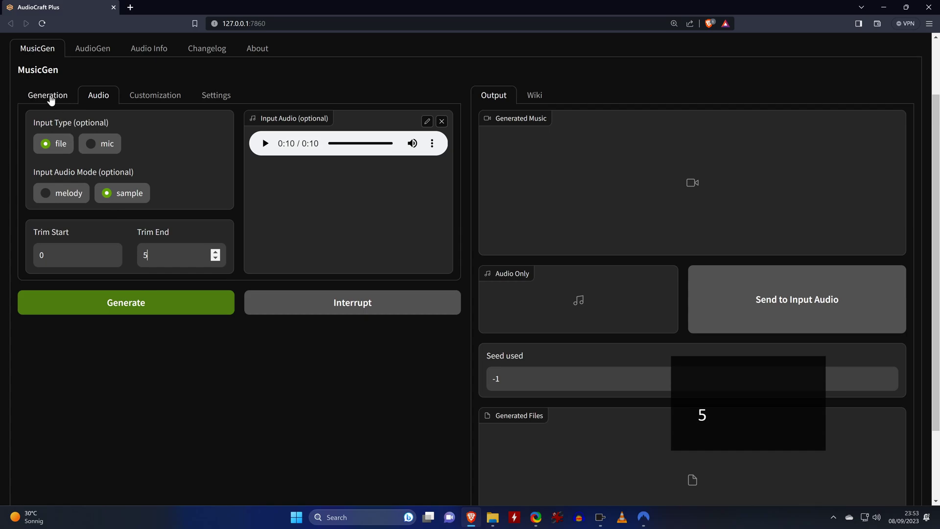
Enter 'Rap song' as the input text and generate the remix
left_click(49, 96)
left_click(70, 233)
type("Rap song")
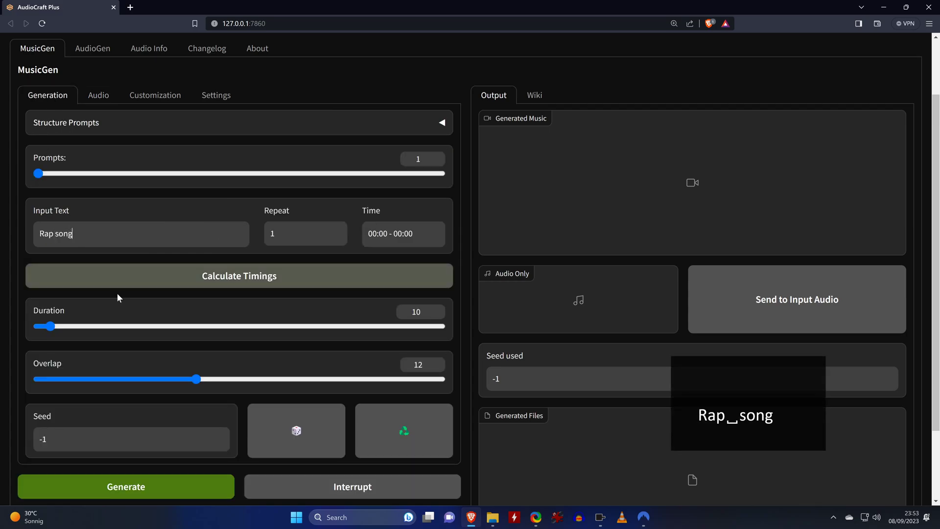
left_click(126, 486)
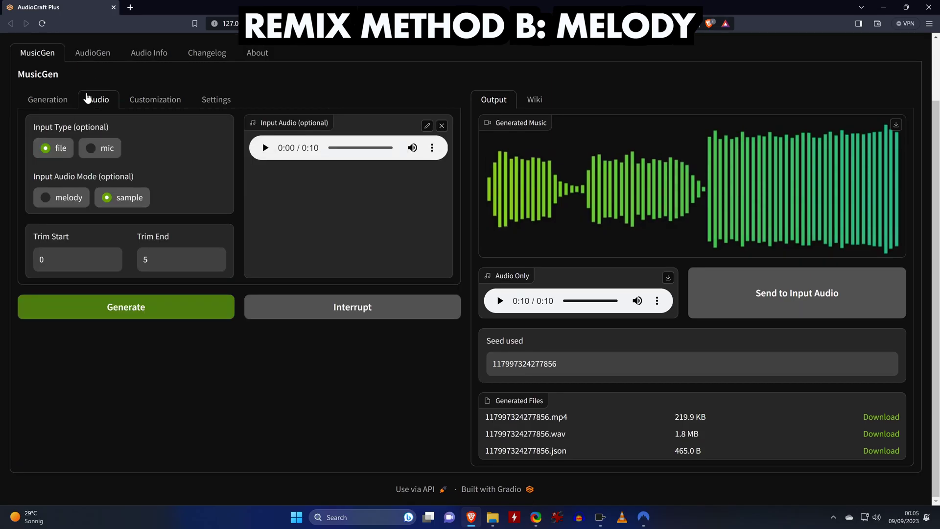
Use the input clip as melody with Trim End 0 and generate, which returns errors
left_click(69, 198)
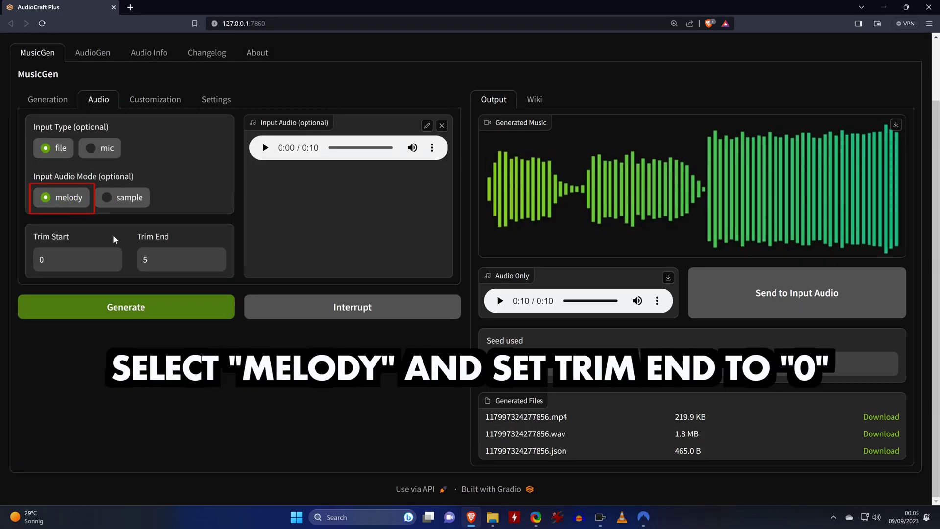
left_click(216, 263)
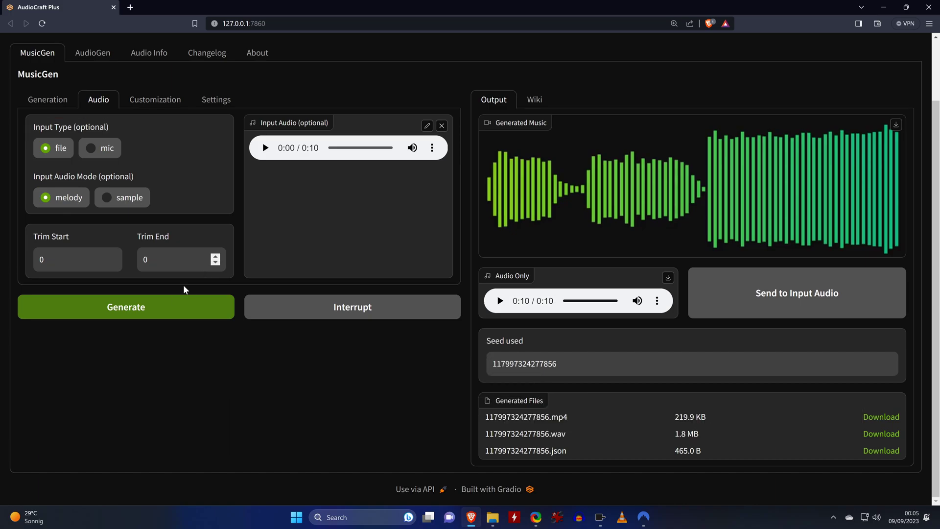
left_click(143, 313)
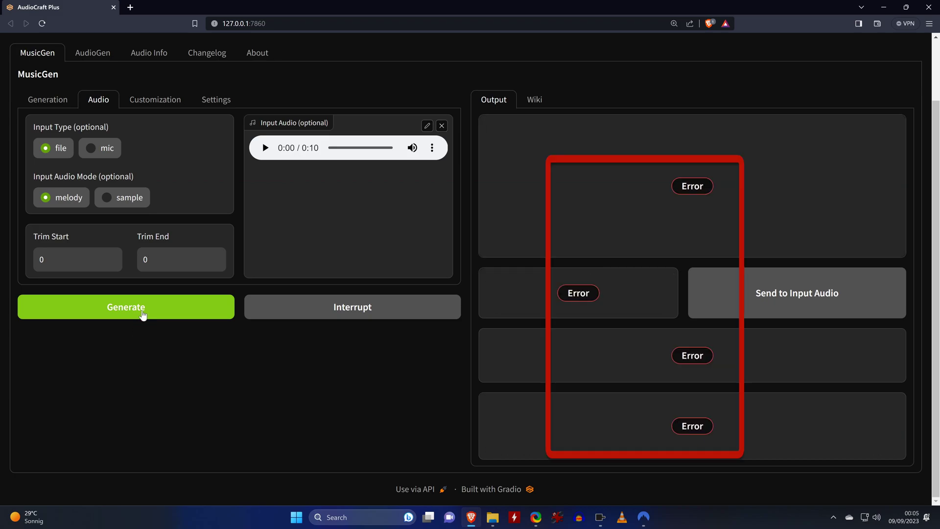
Choose the melody model in Settings and rerun the melody-mode remix generation
left_click(223, 106)
left_click(62, 214)
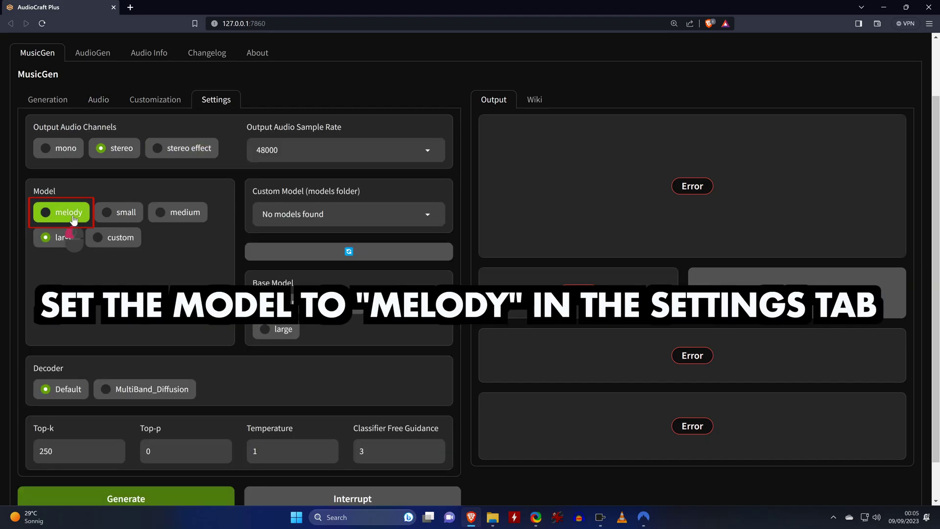
left_click(91, 100)
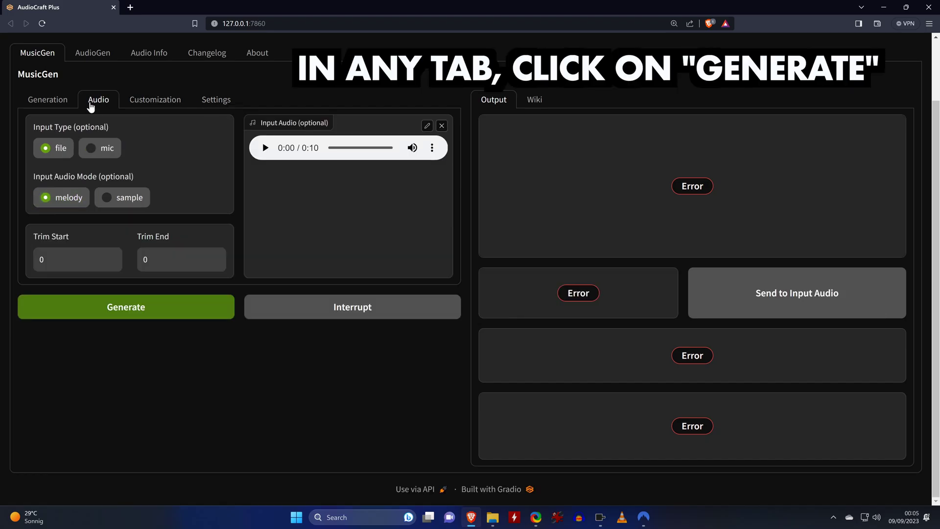
left_click(150, 307)
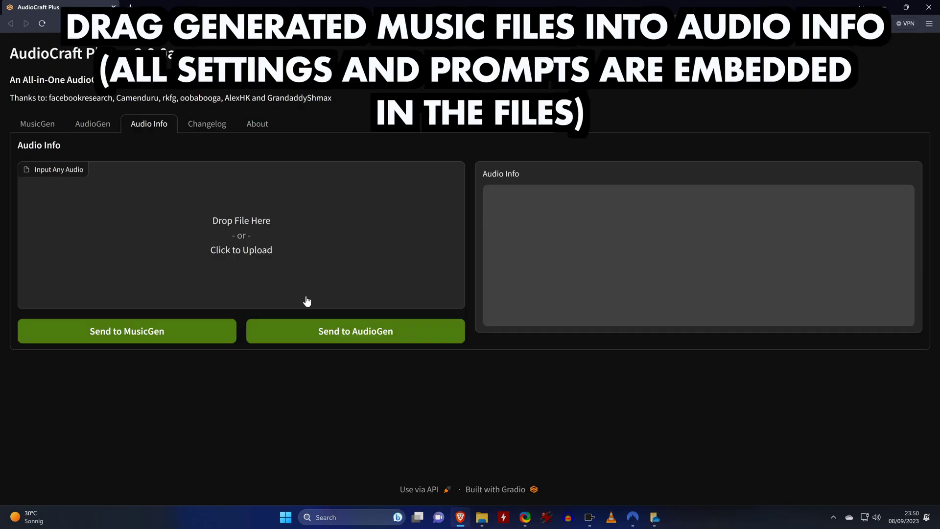
Drop the generated 100-second love-song wav from the output folder into Audio Info
left_click(481, 517)
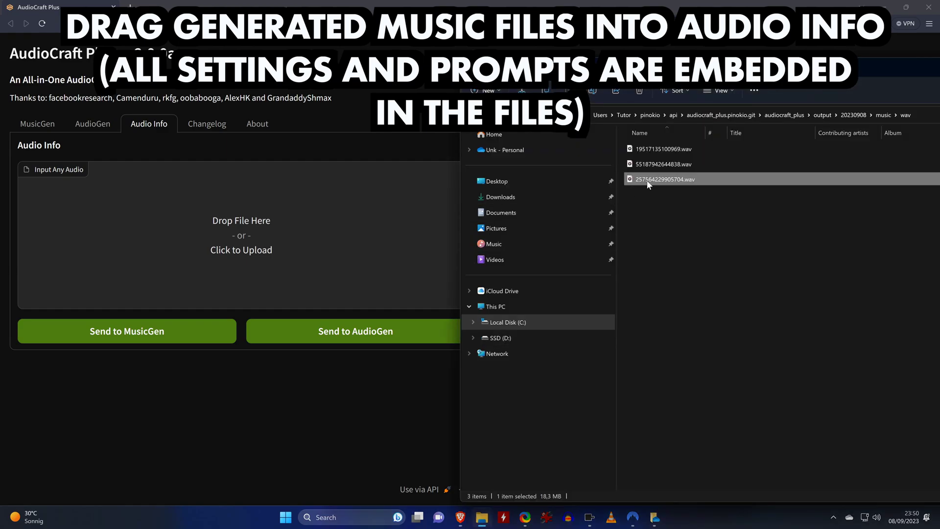
left_click_drag(648, 184, 284, 205)
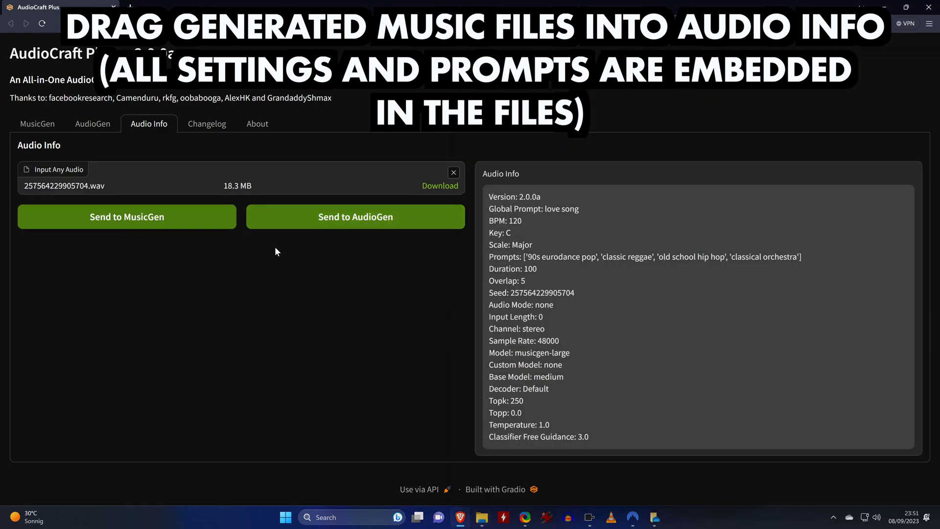